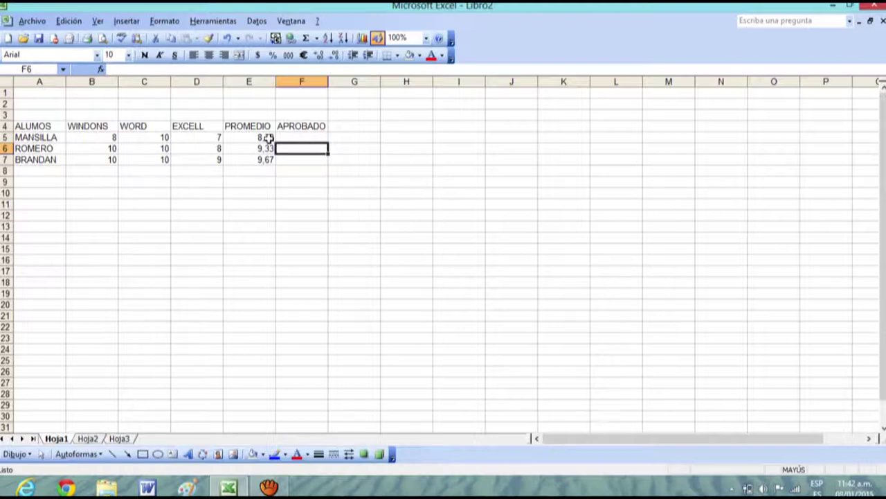
Start an SI formula in cell F5 with the logical test E5>=7
left_click(289, 137)
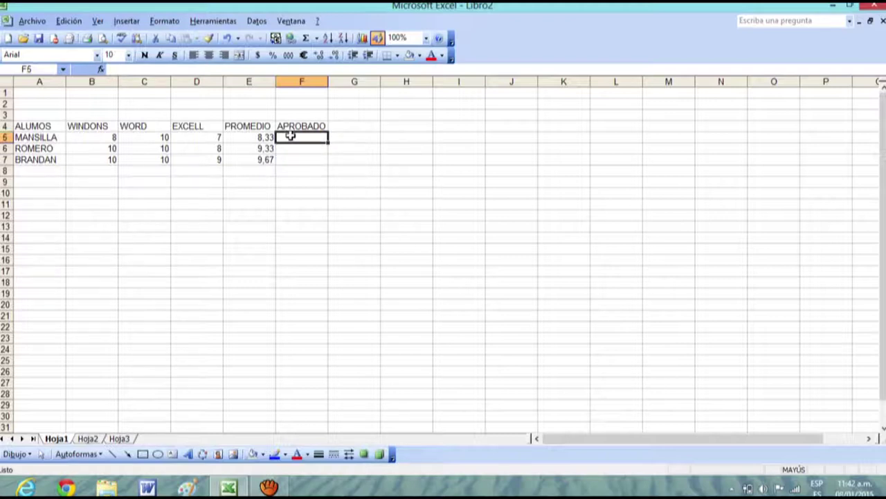
type("=")
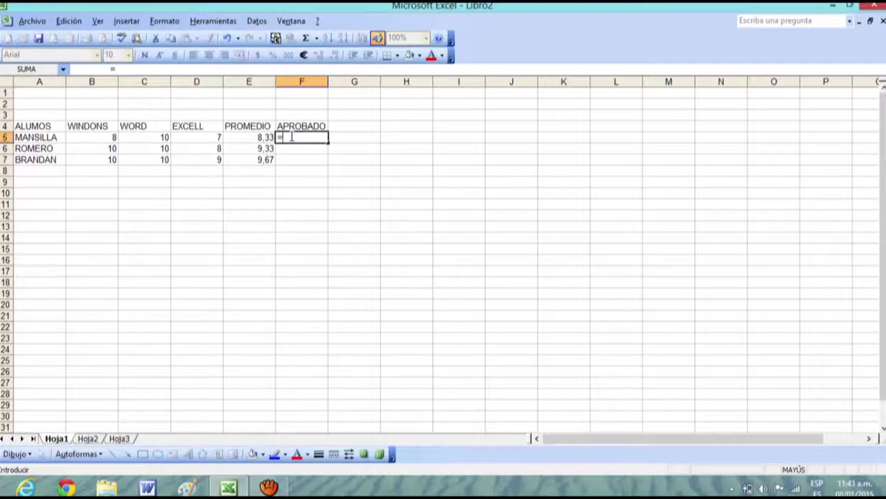
type("SI(")
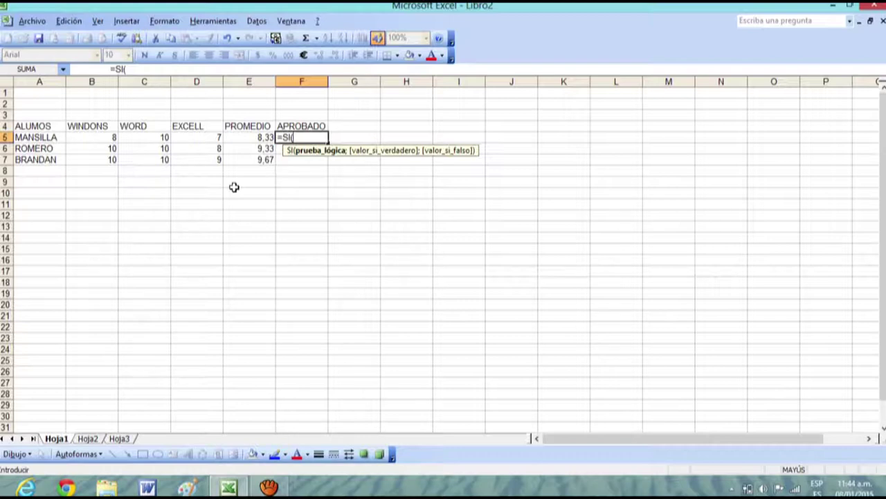
left_click(257, 138)
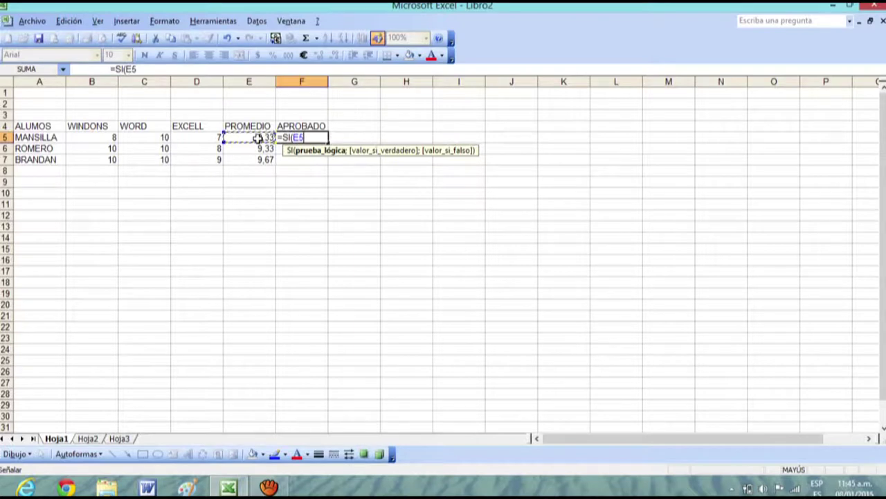
type(">")
type("=7")
type(";")
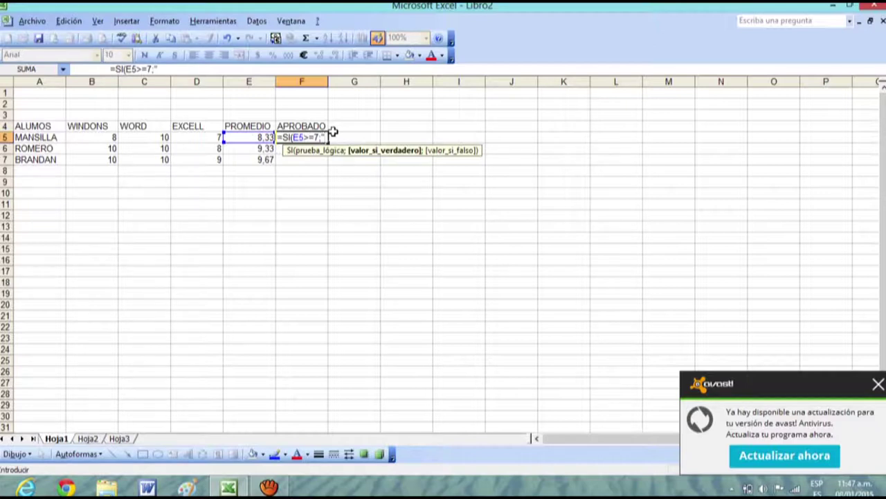
Enter "APROBADO" as the value if true in the F5 formula, correcting the spelling of APROVADO
type("APROVADO")
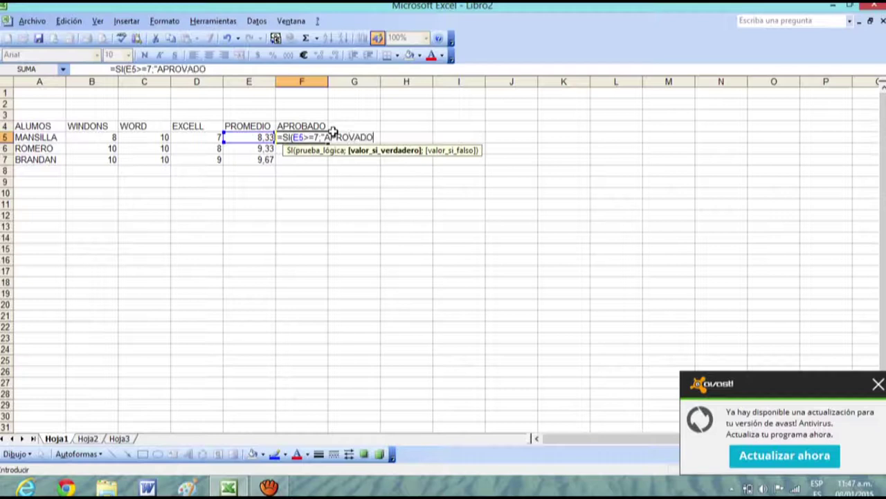
type("\"")
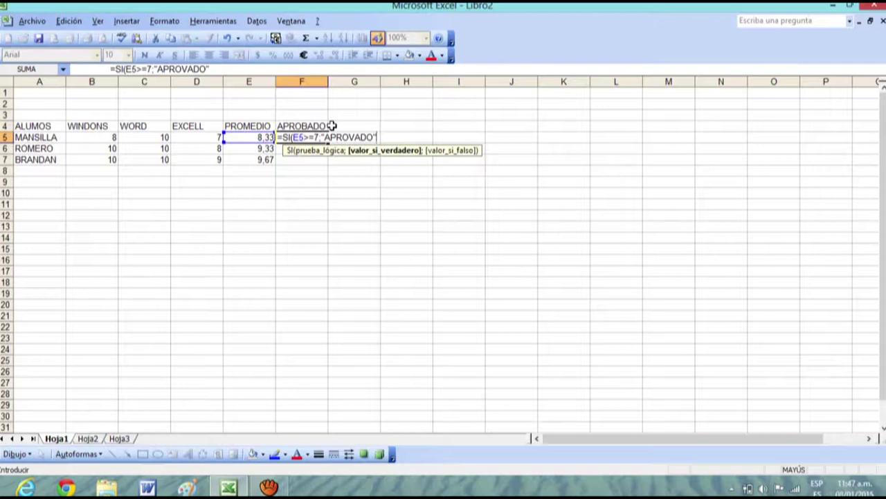
left_click(376, 137)
key("BackSpace")
key("BackSpace")
key("BackSpace")
key("BackSpace")
type("BADO\";")
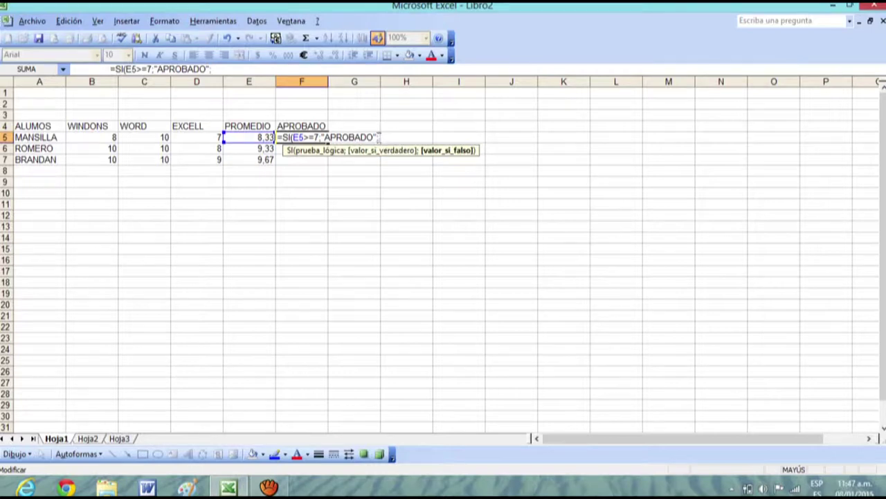
Complete the F5 formula with "DESAPROBADO" as the value if false, and widen column F
type("\"DESAPROBAD")
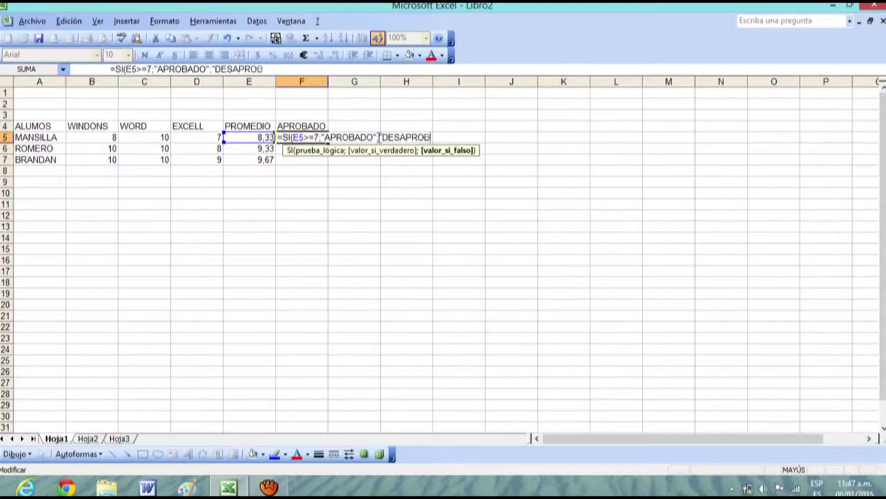
type("O\")")
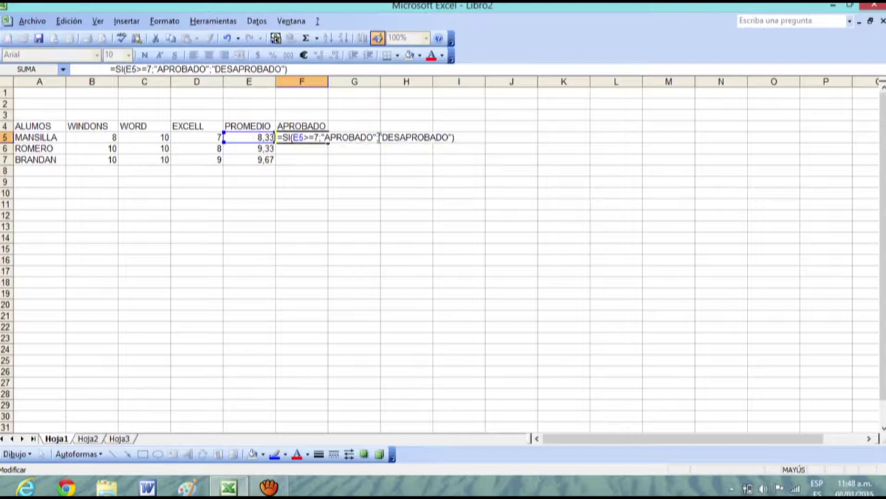
key("Return")
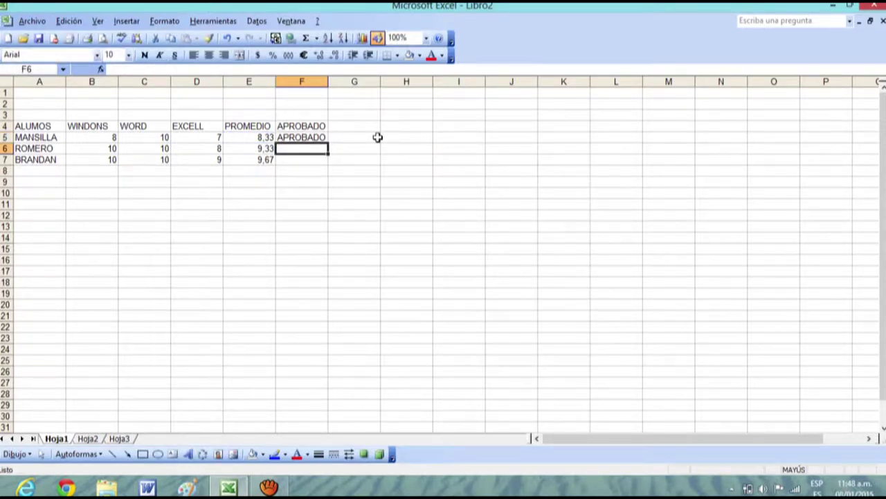
left_click_drag(329, 81, 359, 82)
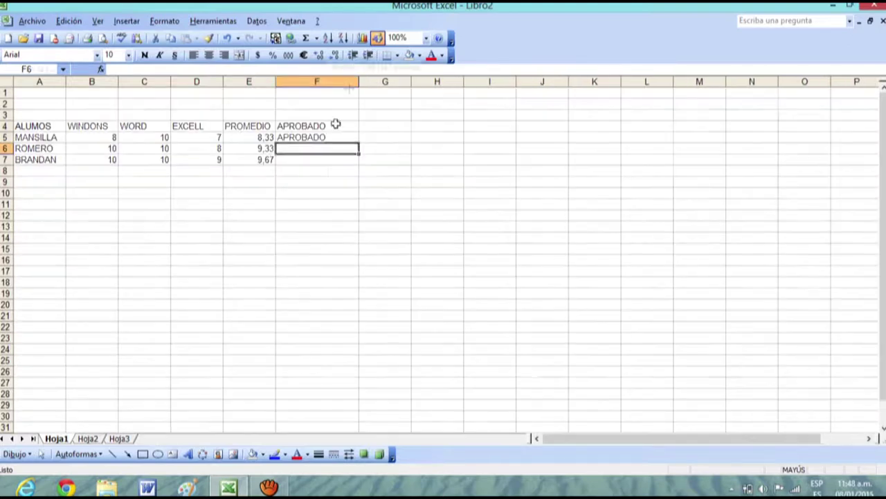
Set the WORD grade in C5 to 2 and check the formula result in F5
left_click(323, 137)
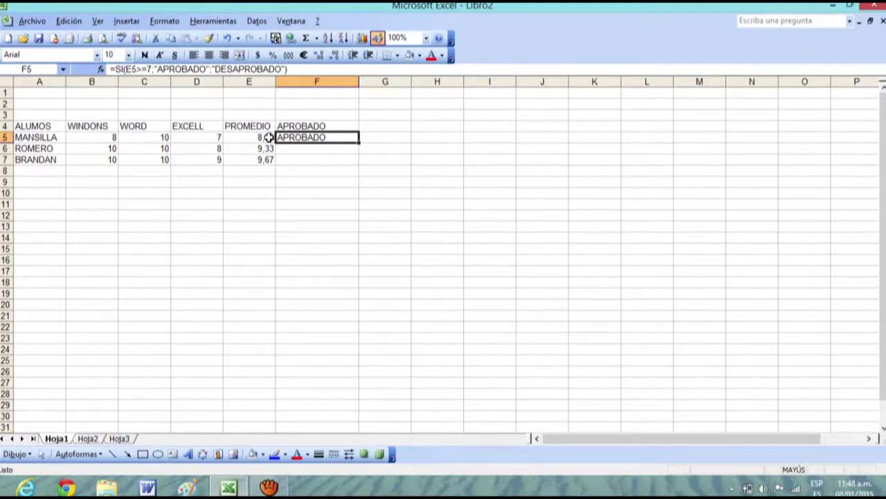
left_click(151, 140)
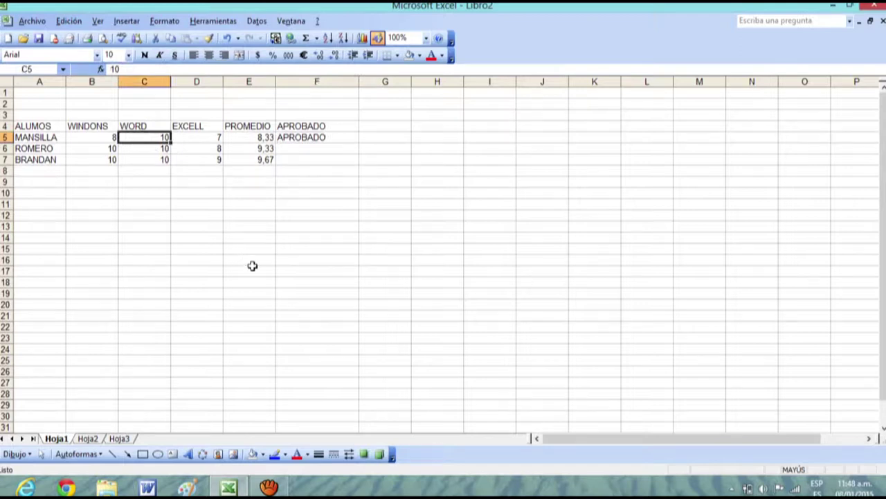
key("BackSpace")
type("2")
key("Return")
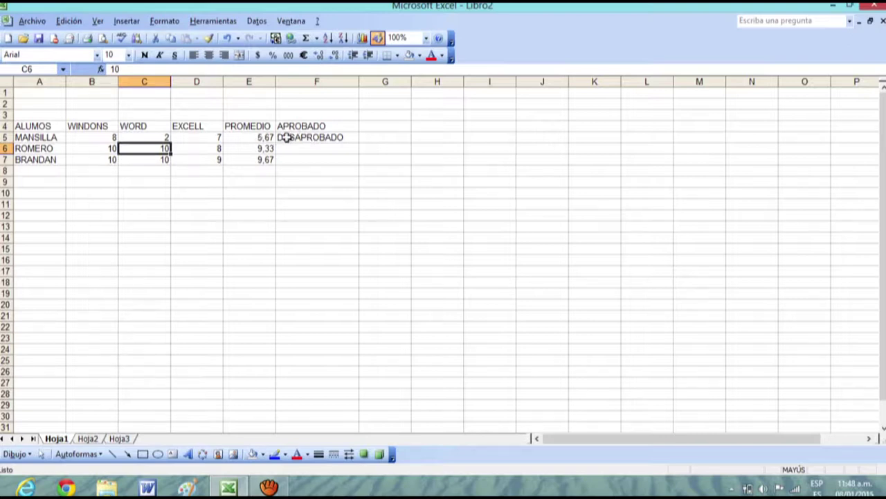
left_click(285, 137)
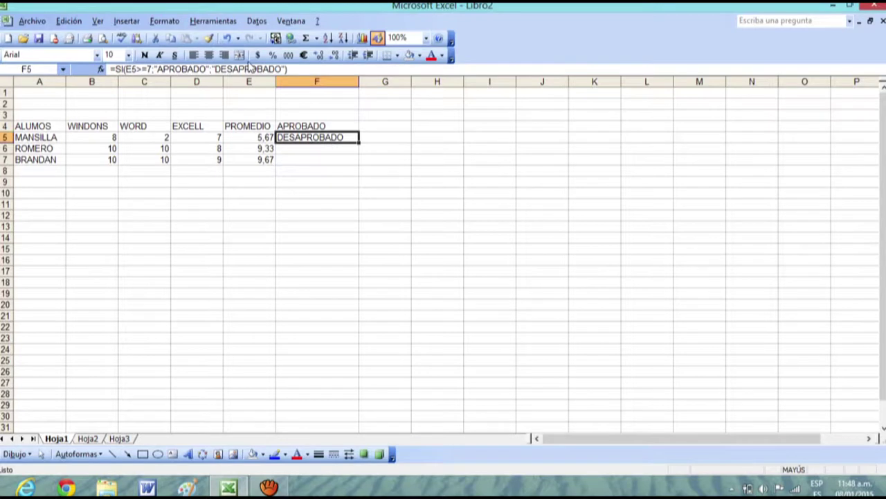
Start an SI formula in cell F6 with the logical test E6>=7
left_click(317, 148)
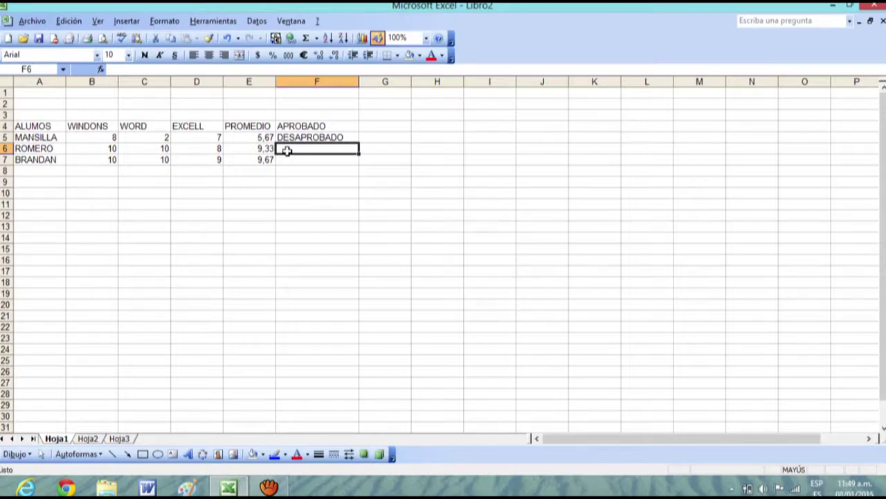
type("=")
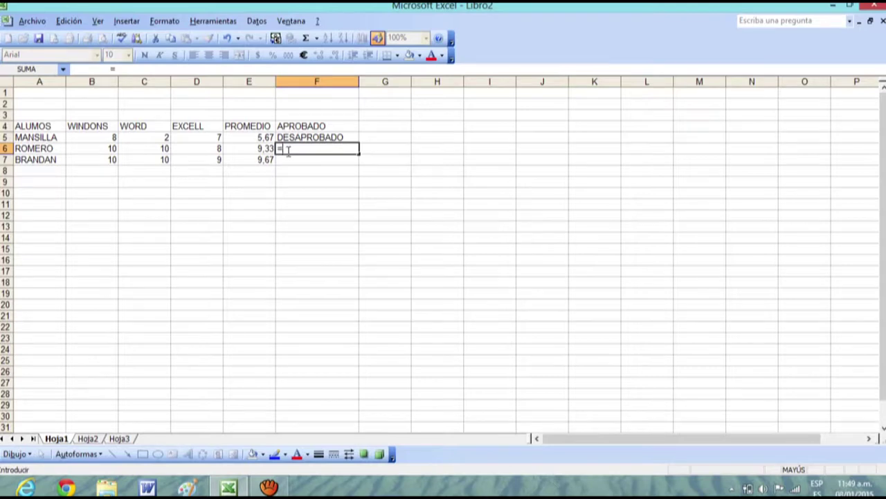
type("SI(")
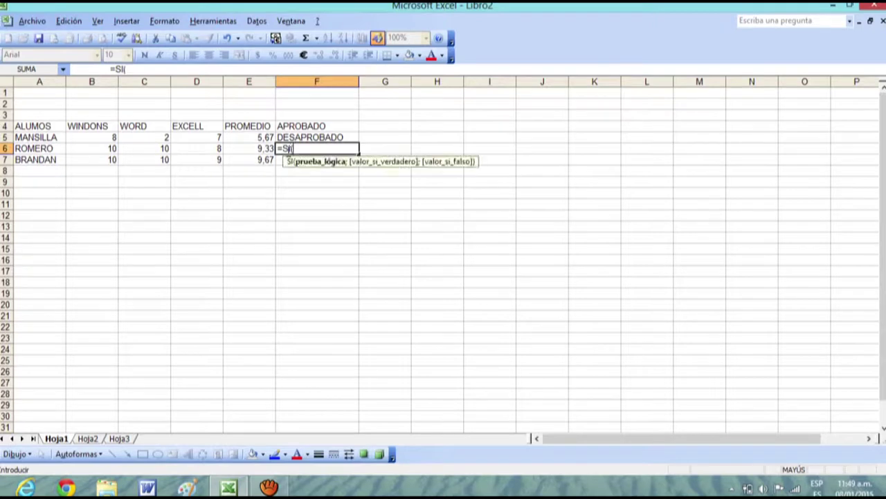
left_click(267, 149)
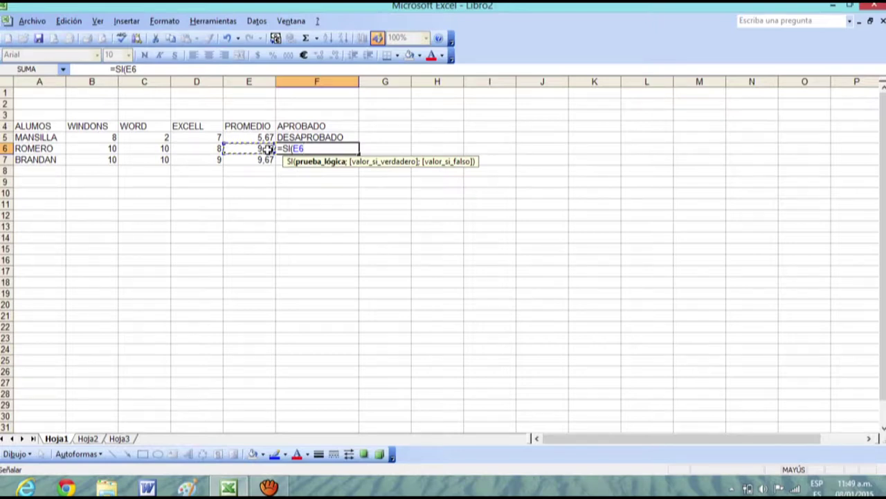
type(">")
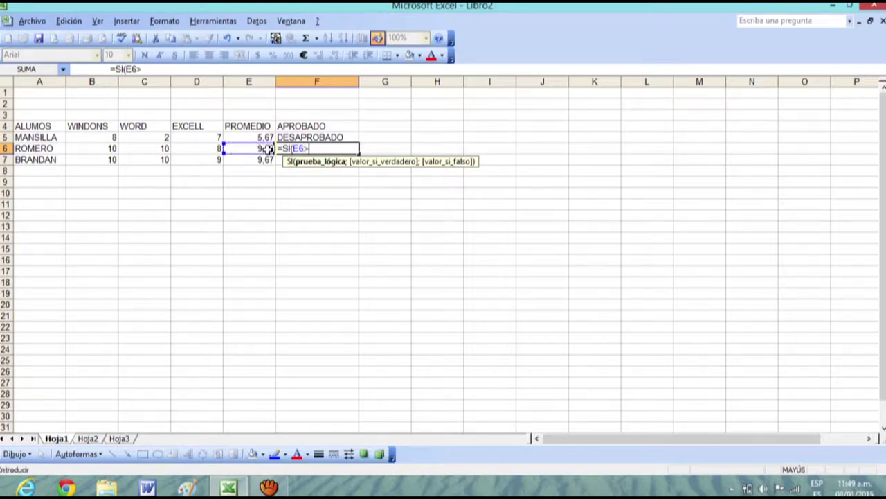
type("=")
type("7")
type(";")
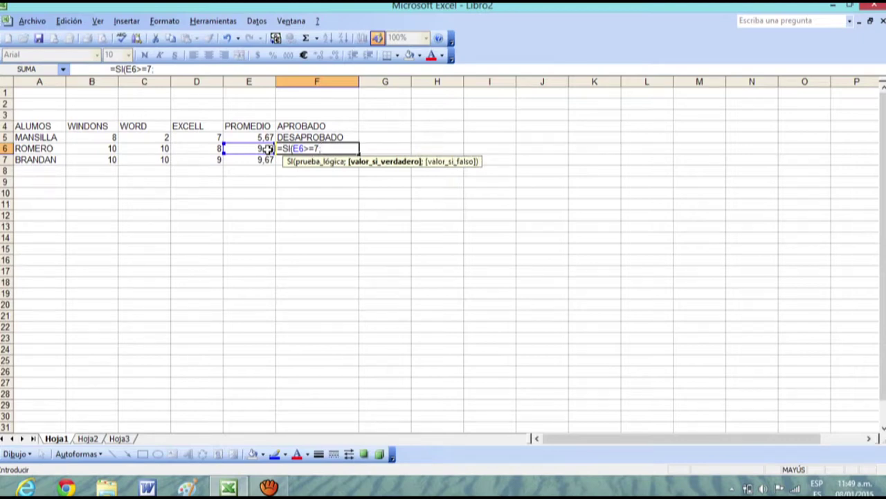
Complete the F6 formula with "APROBADO" as the value if true and "DESAPROBADO" as the value if false
type("\"APROBADO")
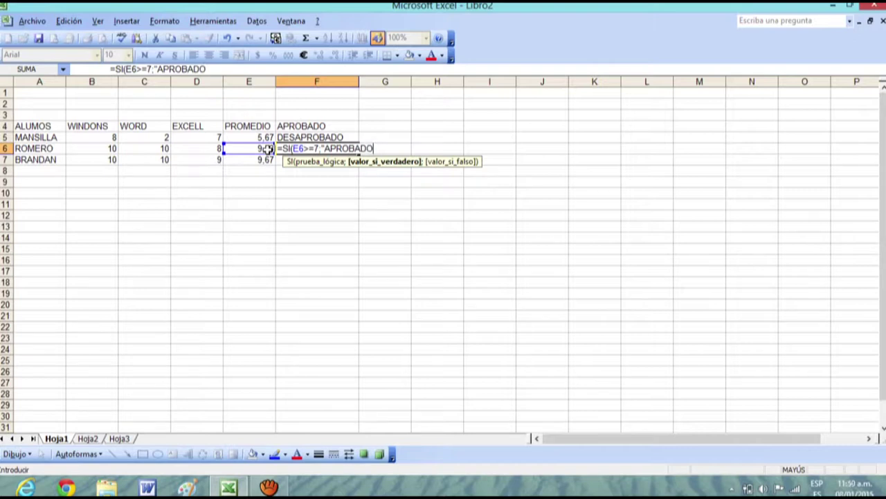
type("\";")
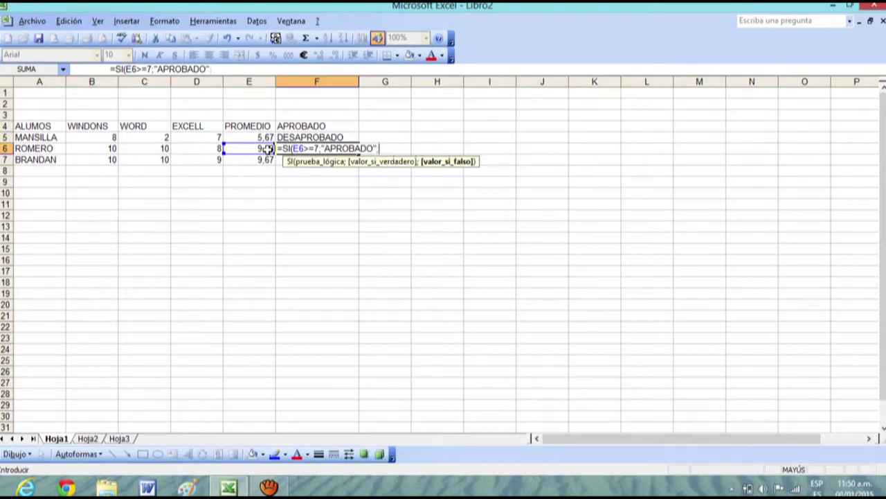
type("\"DESAPROBADO")
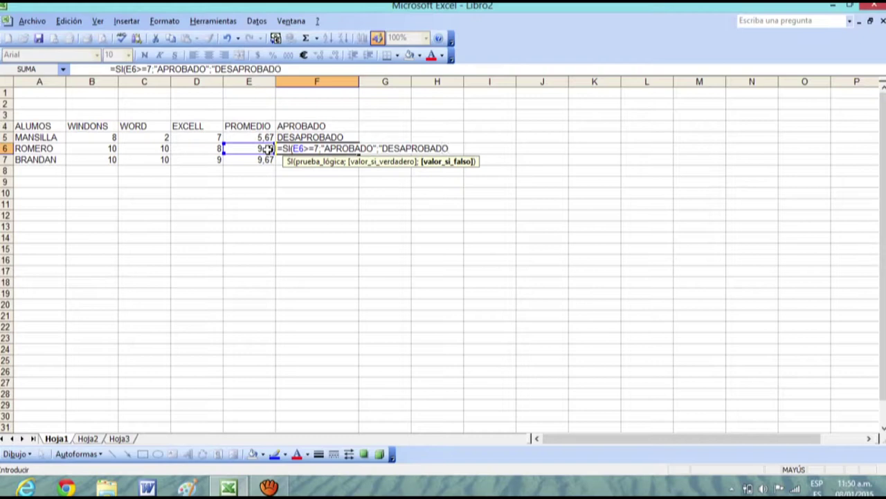
type("\")")
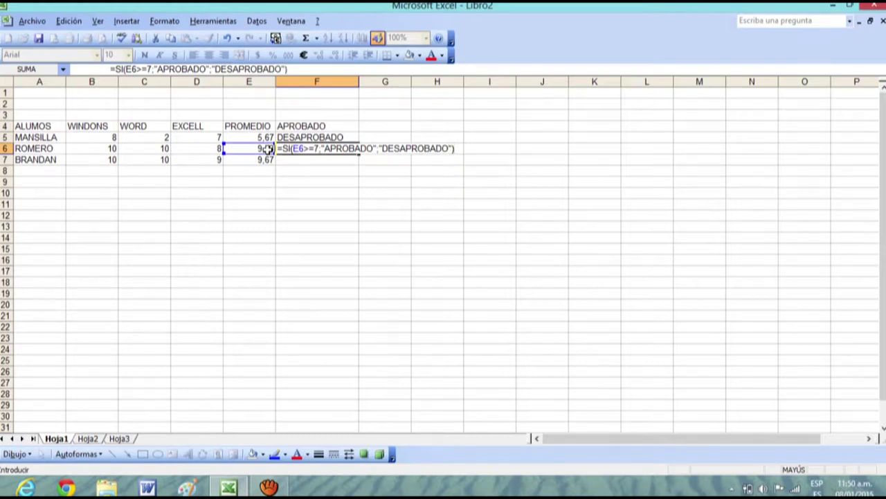
key("Return")
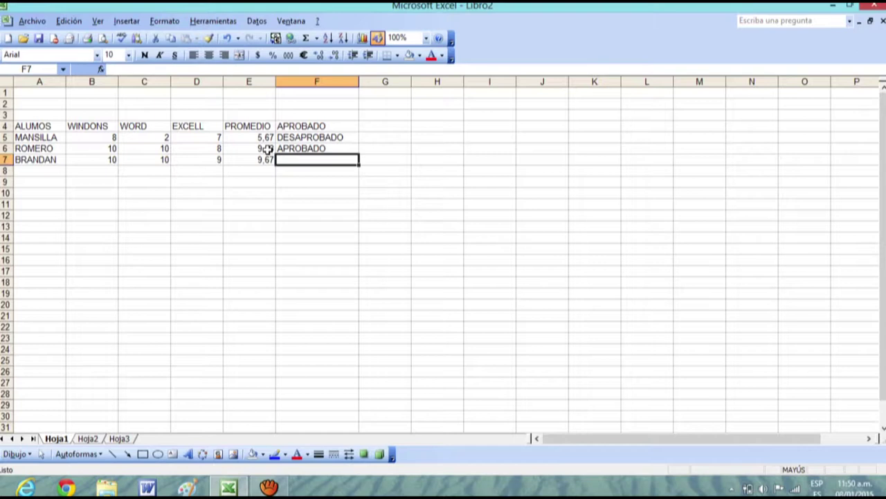
Enter the headings REVISTA in B9 and CONDICION DE LA REVISTA in C9
left_click(72, 201)
left_click(79, 182)
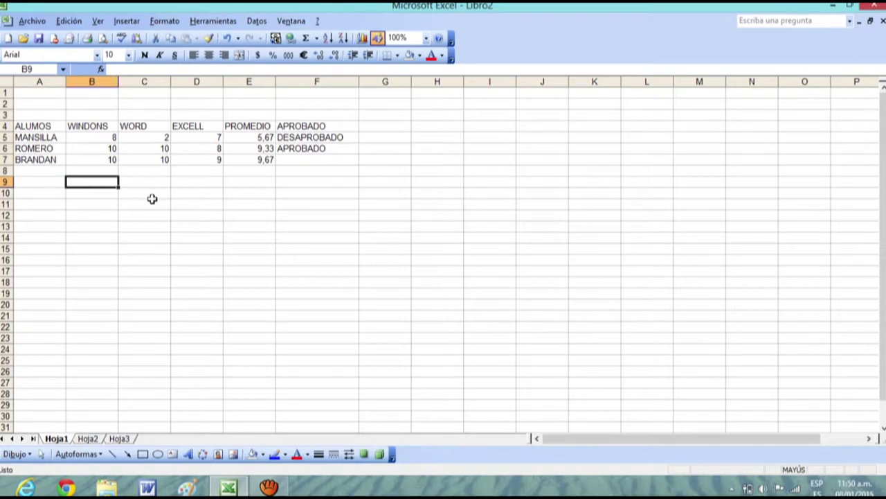
type("REVISTA")
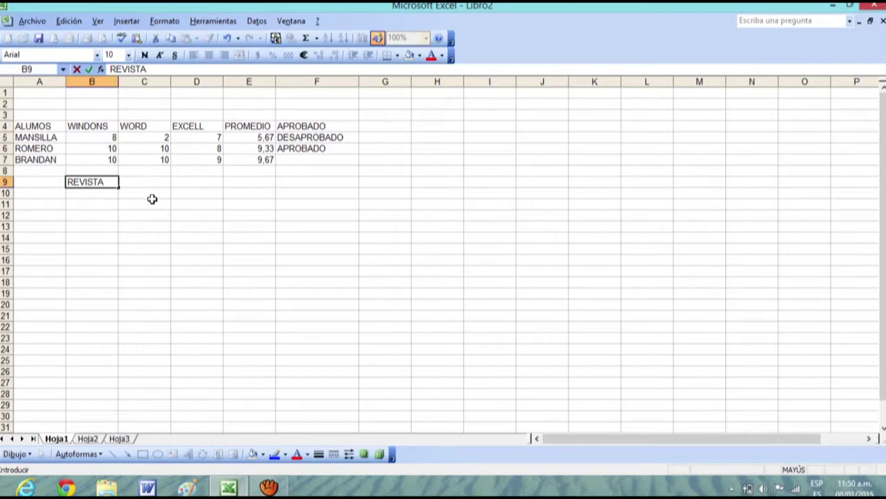
left_click(168, 175)
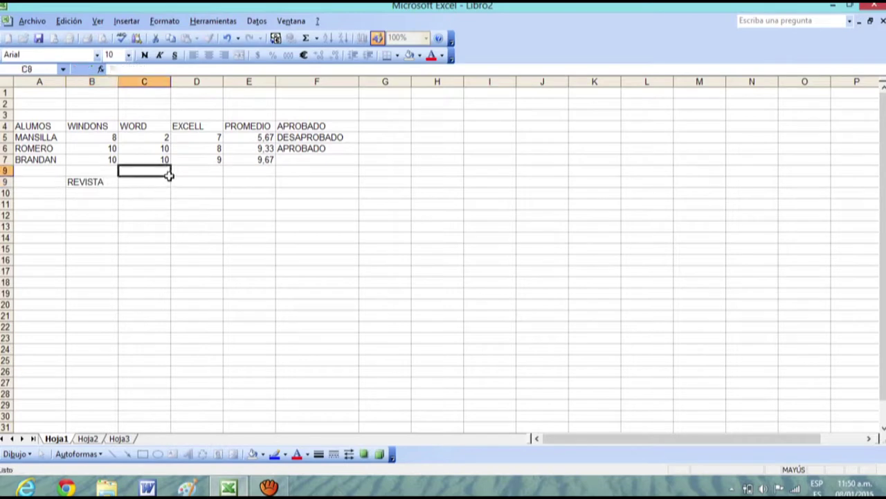
left_click(164, 184)
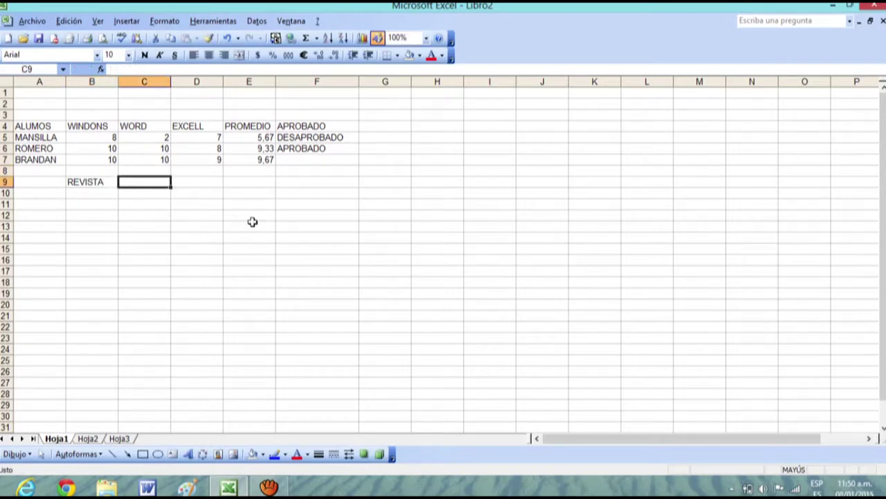
type("C")
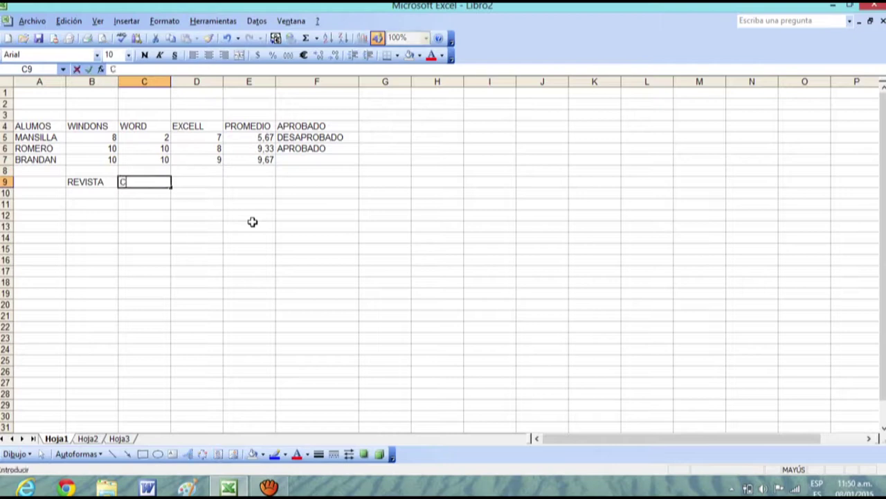
type("ONDICIO")
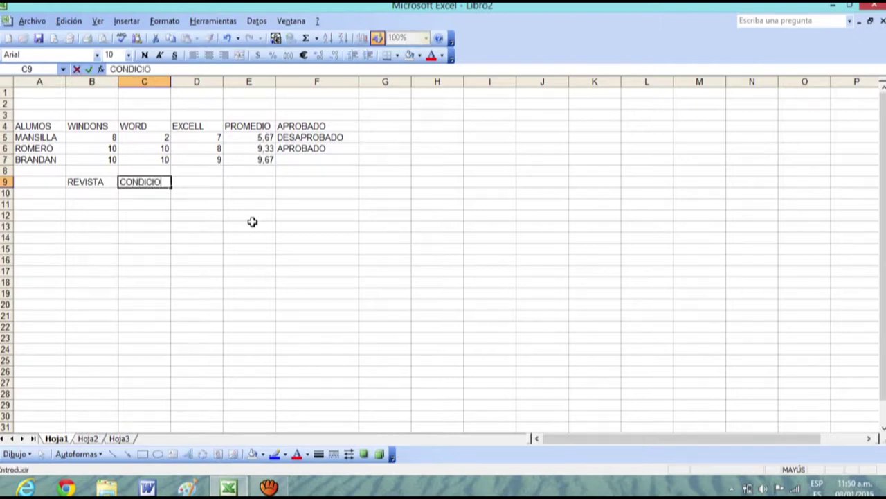
type("N DE LA REVISTA")
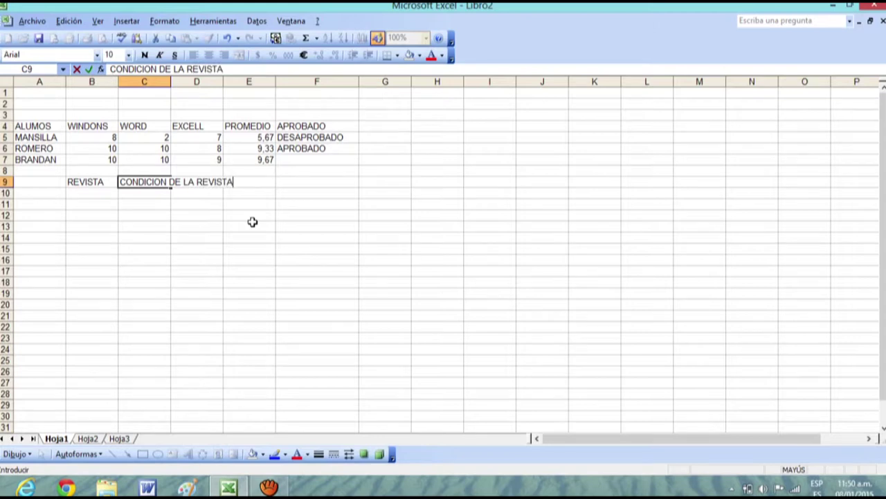
key("Return")
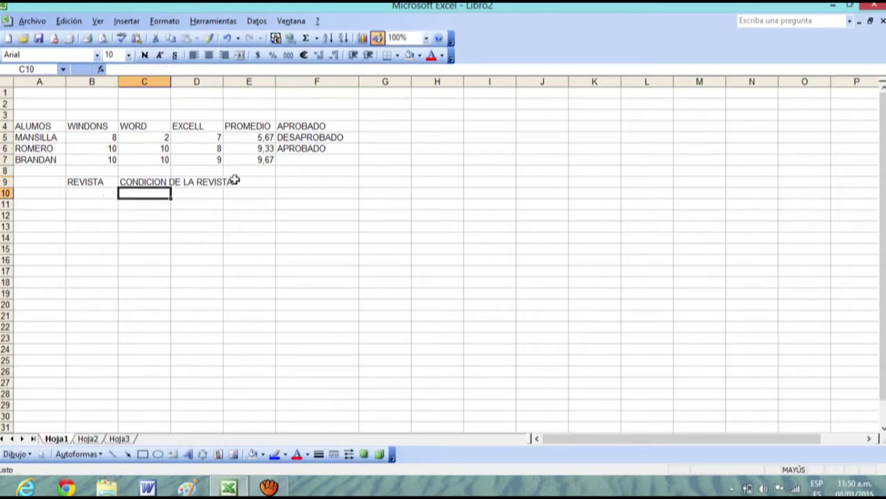
Widen column C until the heading CONDICION DE LA REVISTA fits inside it
left_click_drag(170, 82, 229, 71)
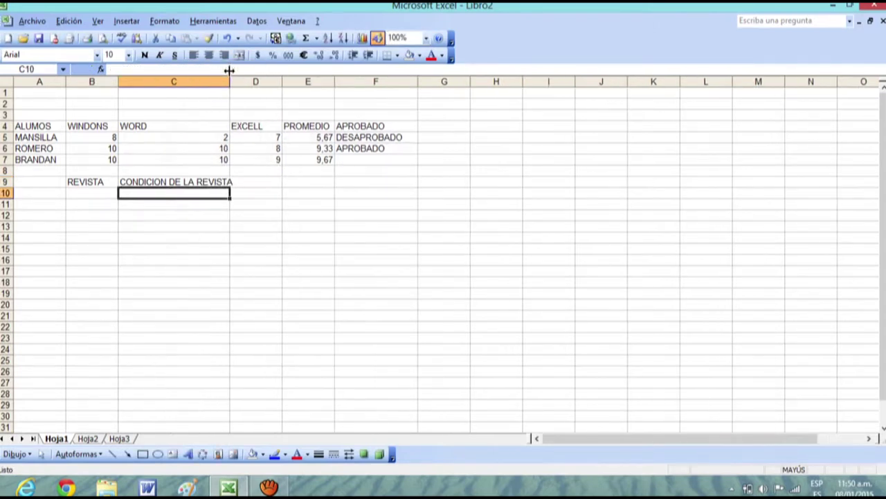
key("F2")
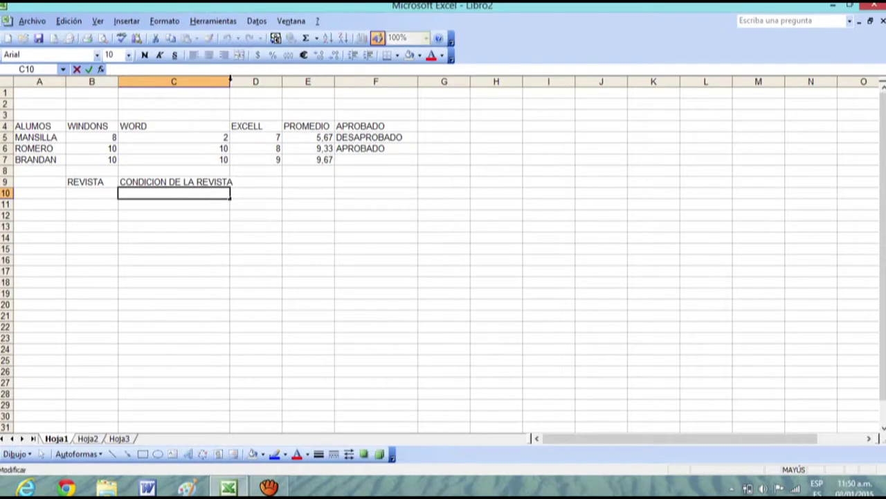
left_click(234, 82)
left_click_drag(376, 238, 376, 226)
left_click_drag(232, 82, 250, 80)
left_click(243, 213)
List the magazines CARAS, PAPARAZI, PADRES HOY and OLE in B10:B13 and widen column B to fit them
left_click(93, 195)
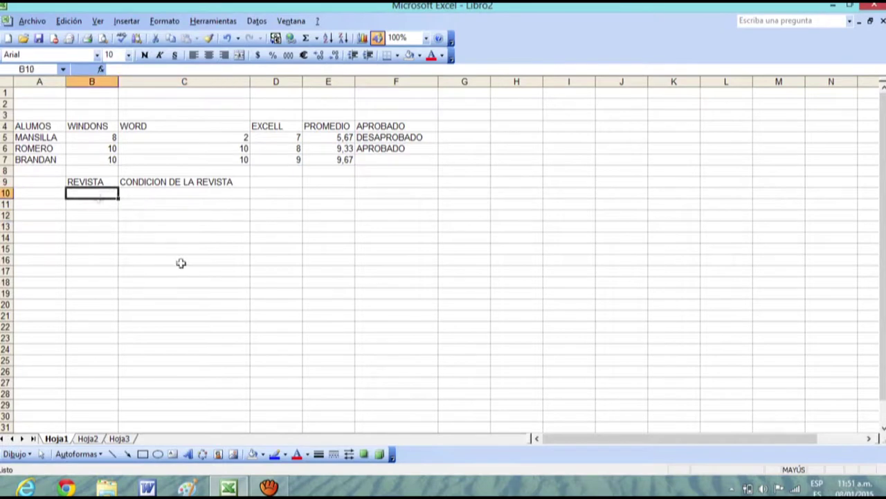
type("CARAS")
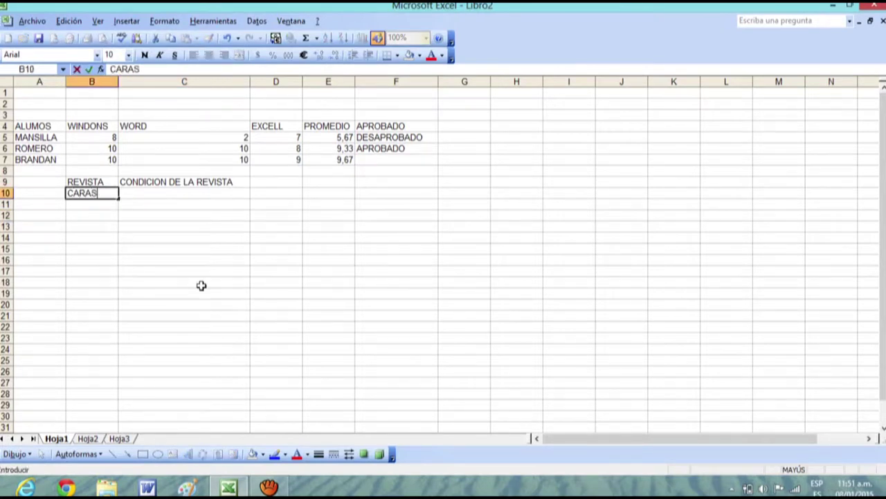
key("Return")
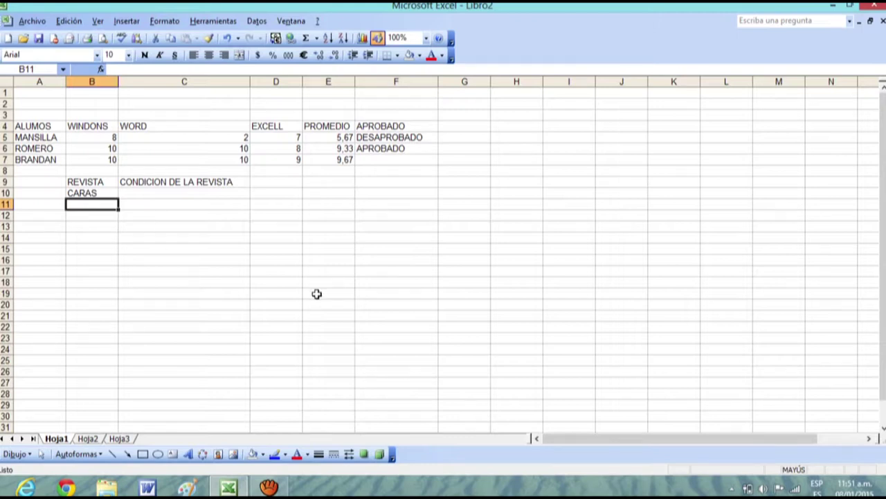
type("PAPAR")
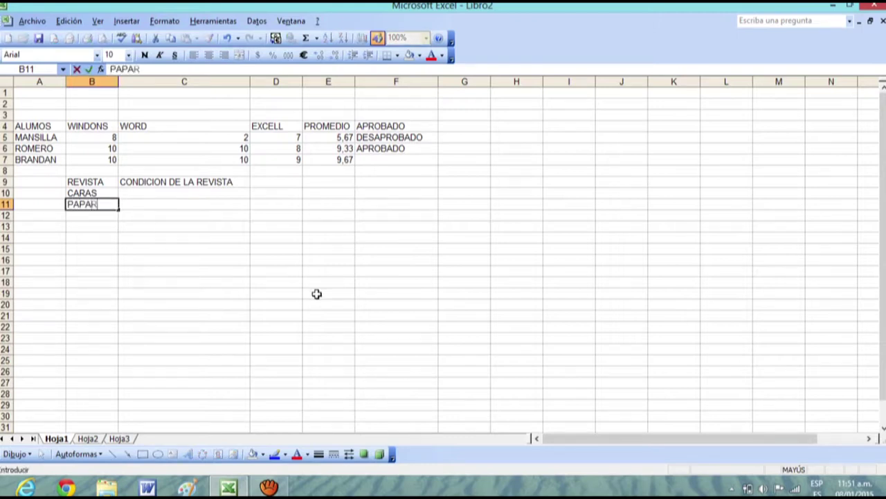
type("AZI")
key("Return")
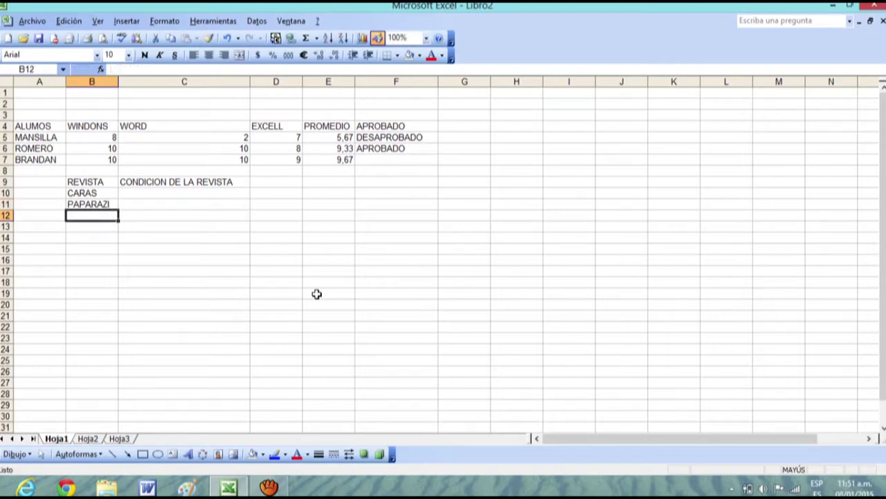
type("PADRES HOY")
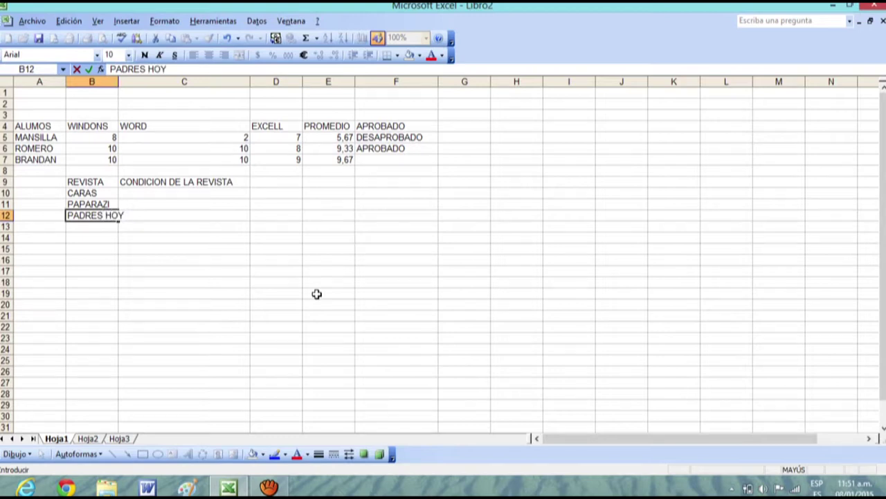
key("Return")
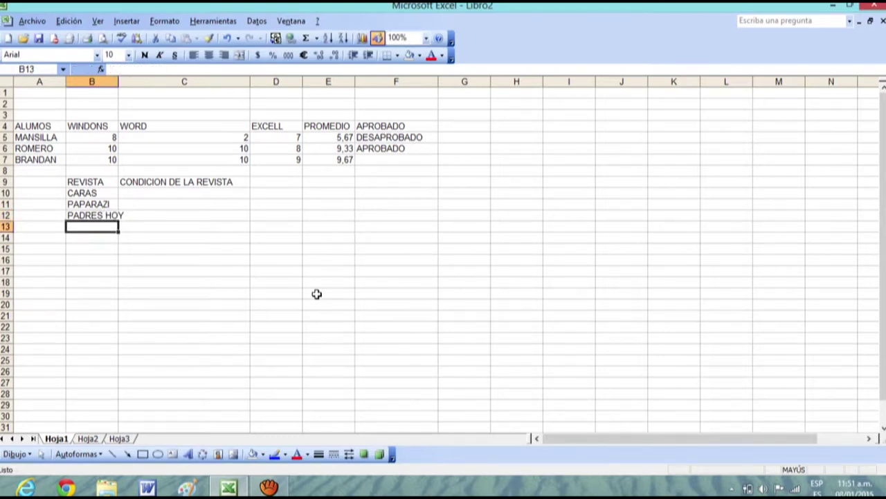
type("OLE")
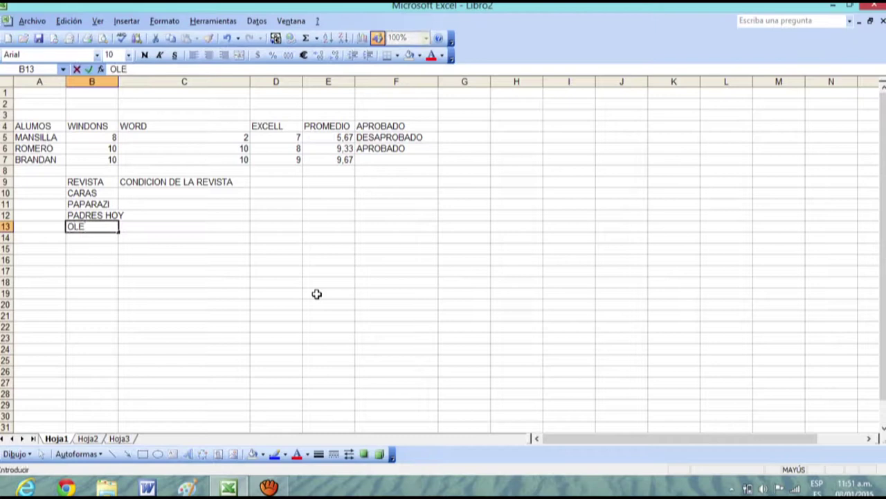
key("Return")
left_click_drag(119, 82, 144, 81)
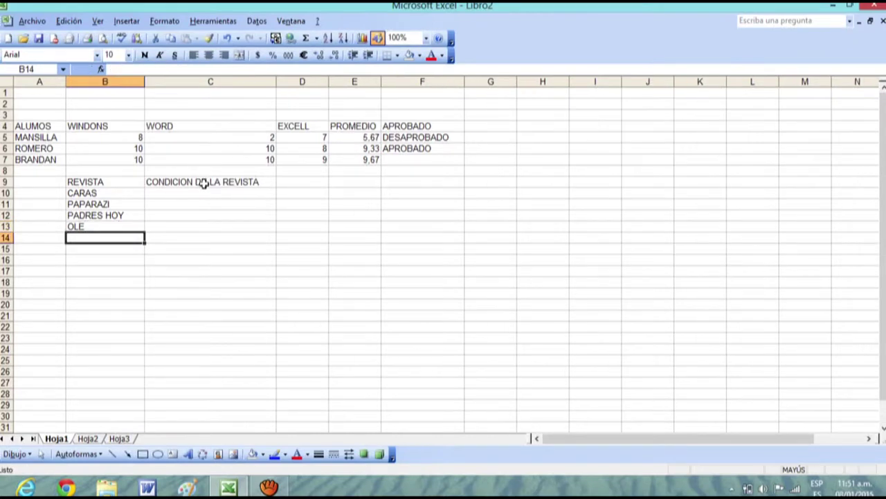
Move the heading CONDICION DE LA REVISTA from C9 to D9
right_click(205, 183)
left_click(236, 191)
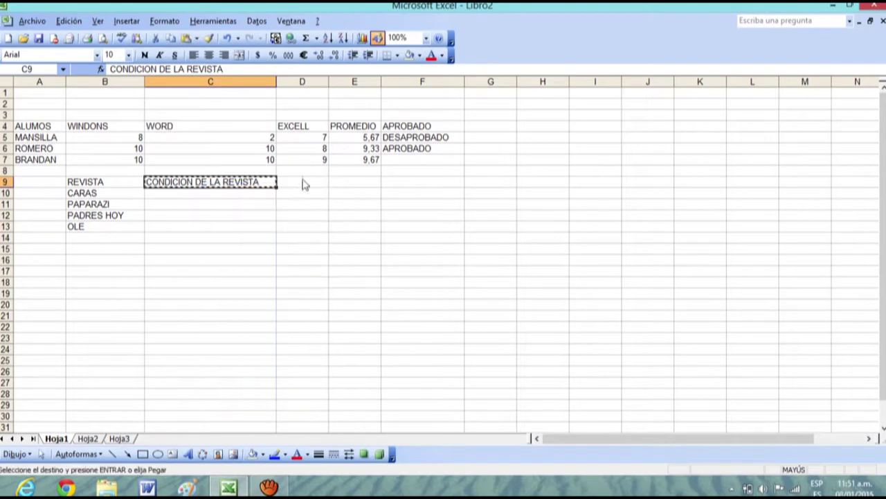
left_click(297, 182)
right_click(300, 182)
left_click(331, 223)
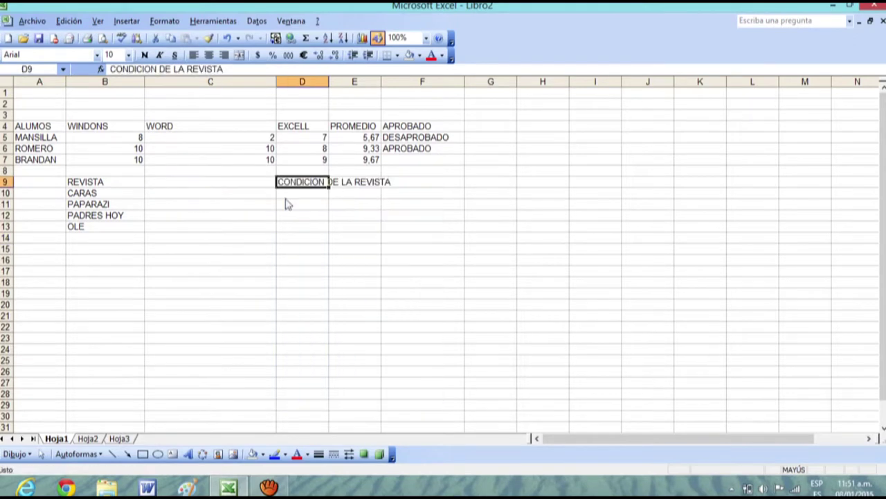
Enter the heading CANTIDAD in C9 and narrow column C to suit it
left_click(203, 185)
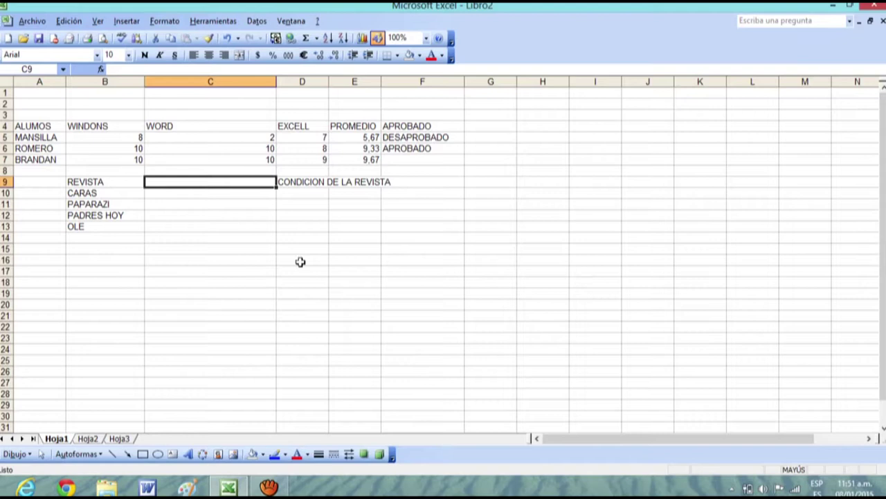
type("C")
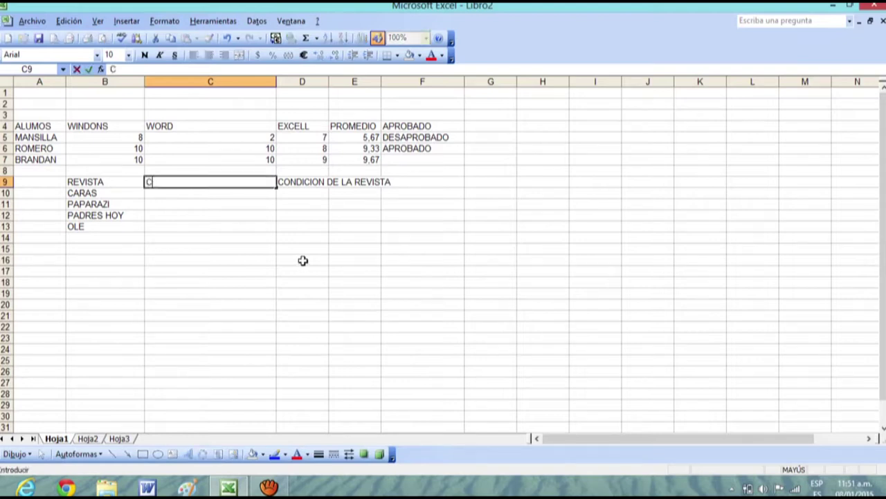
type("ANTIDAD")
key("Return")
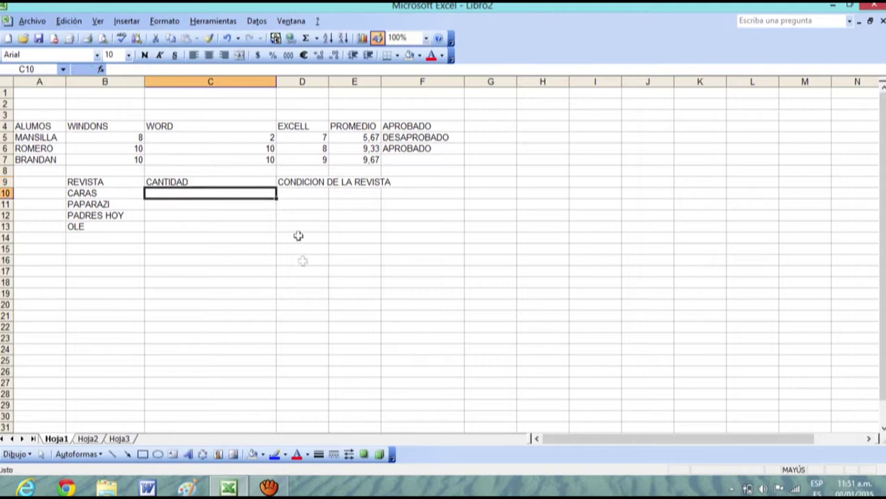
left_click_drag(277, 83, 208, 101)
left_click(240, 225)
Fill the CANTIDAD column in C10:C13 with 1900, 10000, 3980 and 5000
left_click(189, 195)
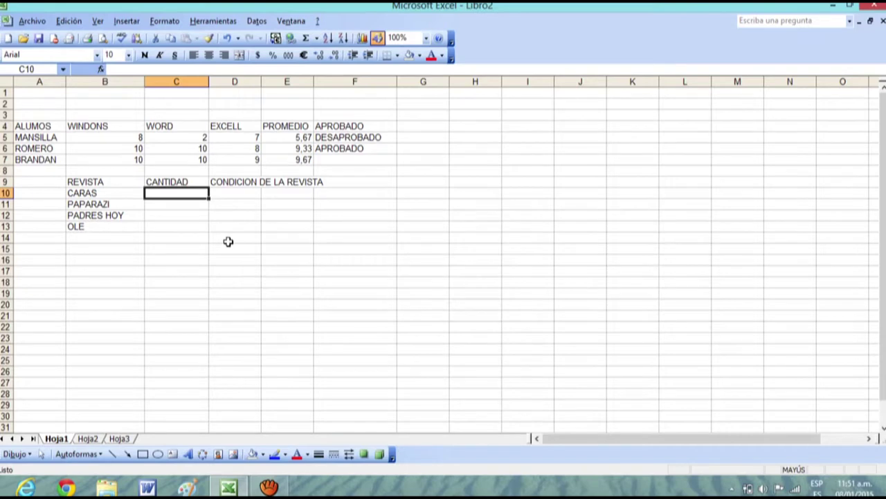
type("1900")
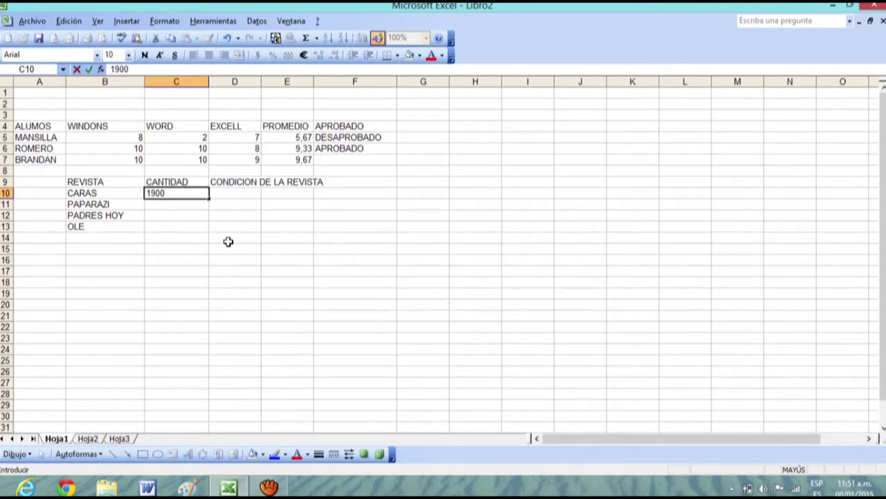
key("Return")
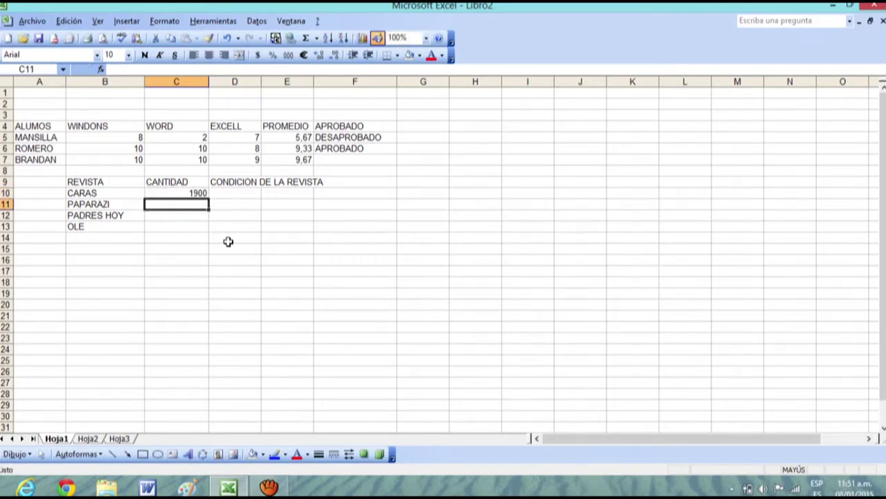
type("1")
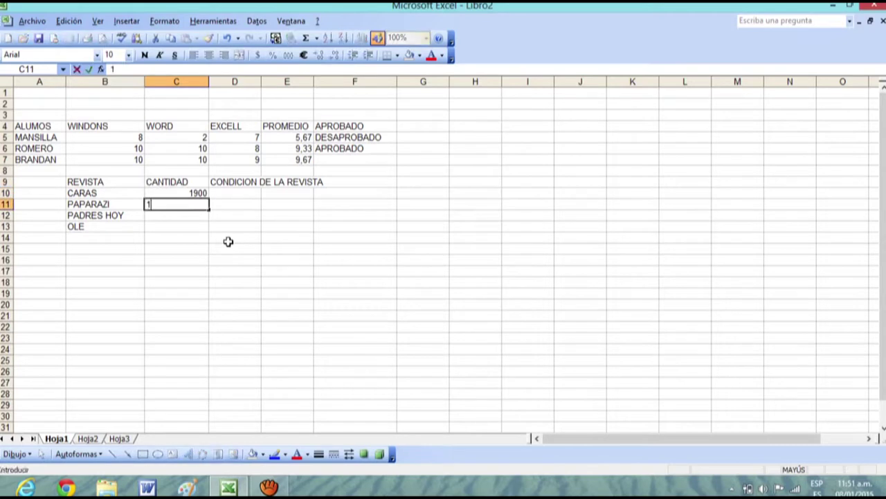
type("0000")
key("Return")
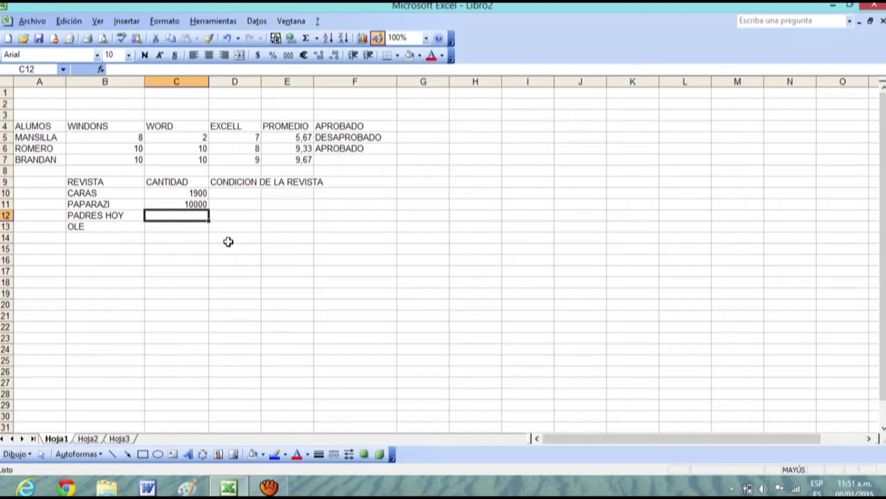
type("3980")
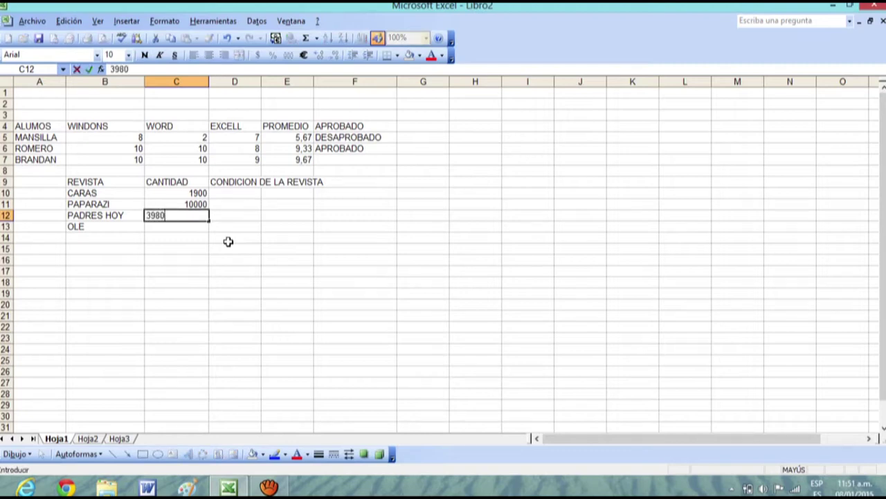
key("Return")
type("5000")
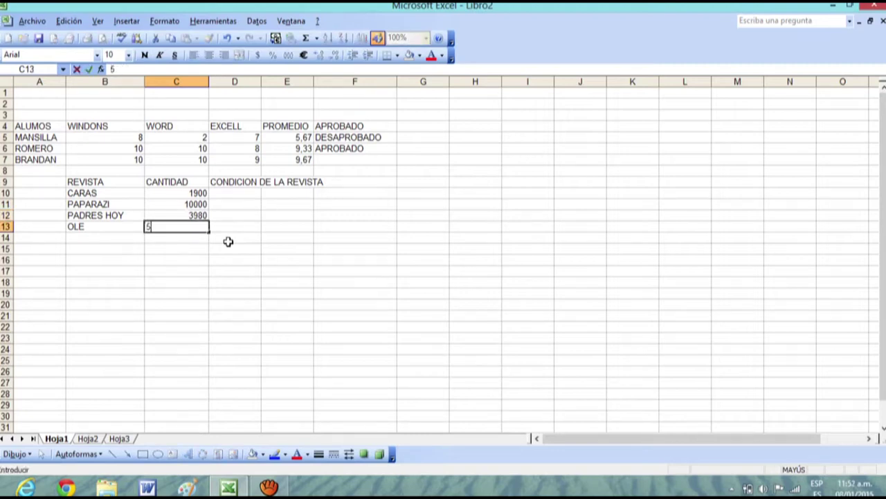
key("Return")
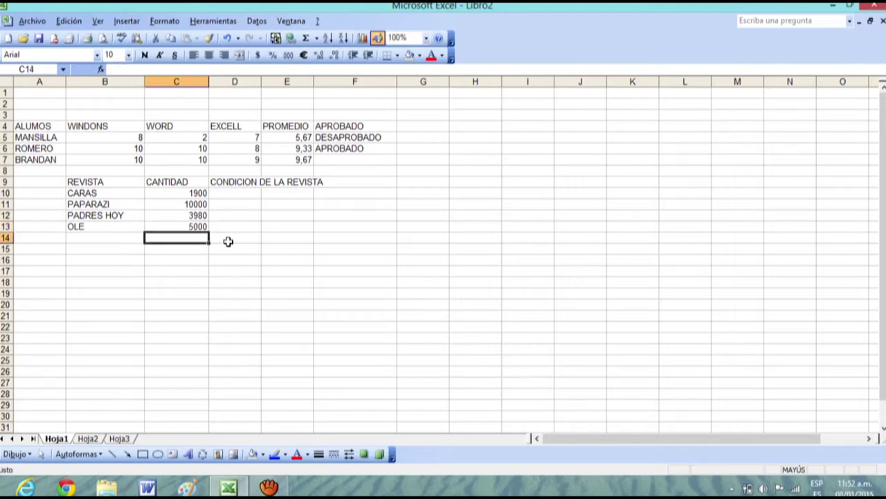
Widen column D so the heading CONDICION DE LA REVISTA fits, leaving D10 selected
left_click(247, 196)
left_click_drag(261, 84, 360, 91)
left_click_drag(325, 195, 305, 192)
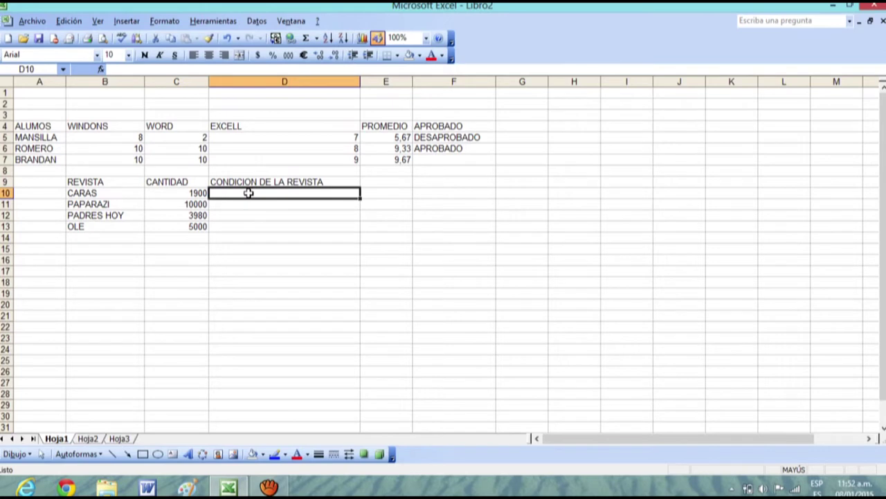
Start an SI formula in cell D10 with the logical test C10>=3000
type("=")
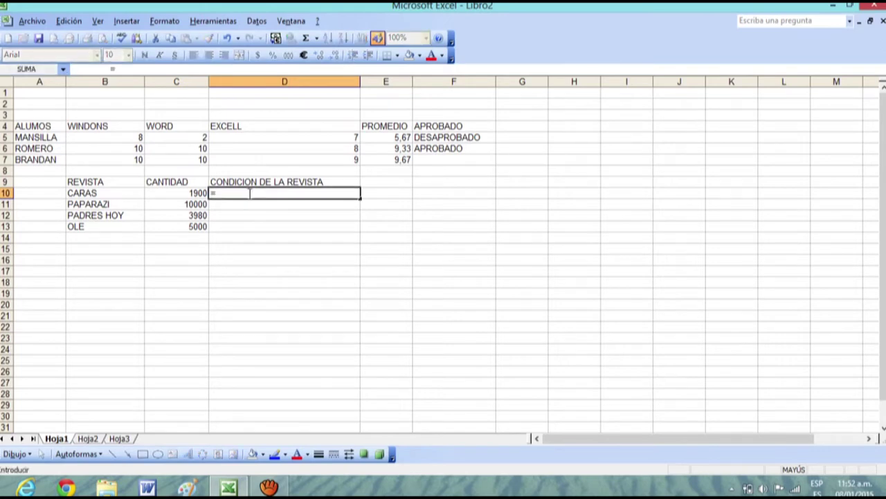
type("SI(")
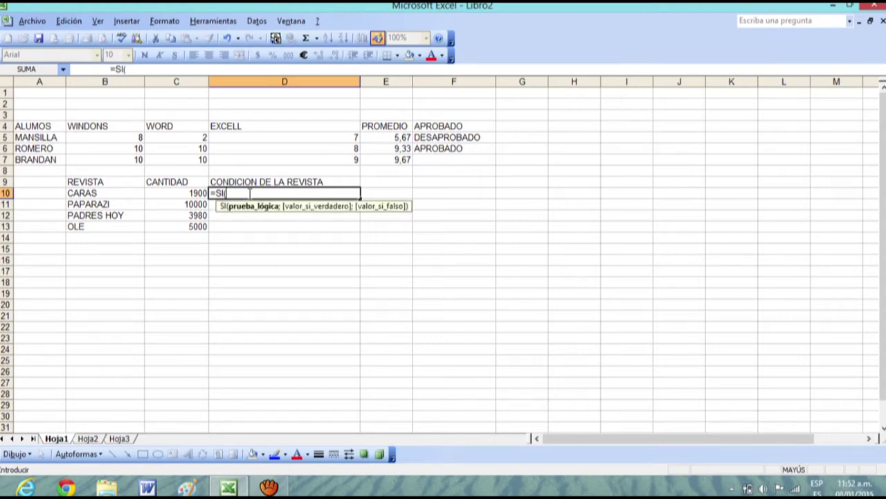
left_click(200, 194)
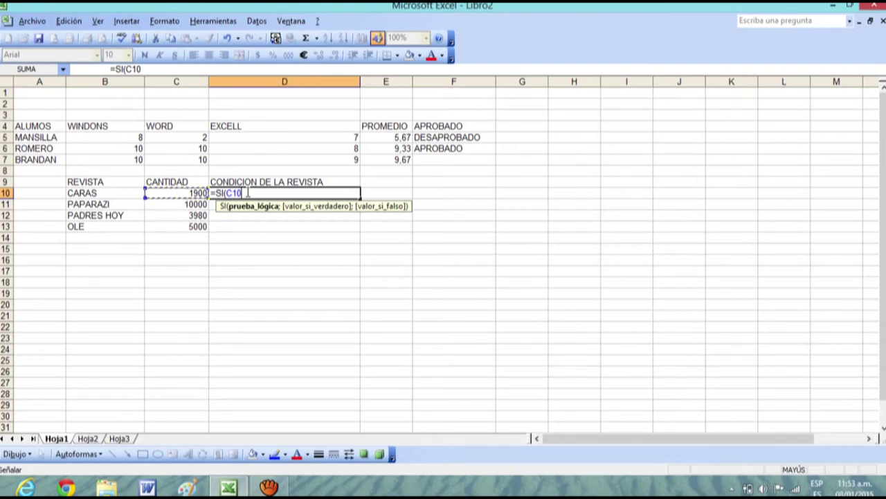
type(">=")
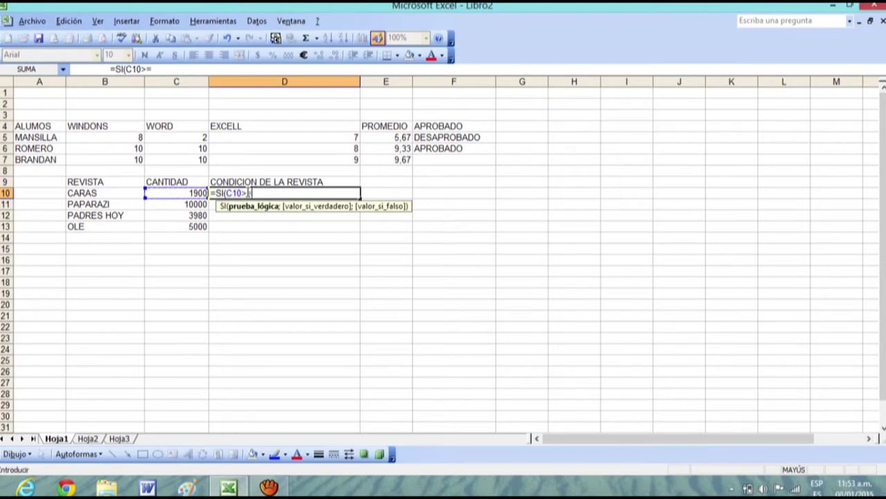
type("3000;")
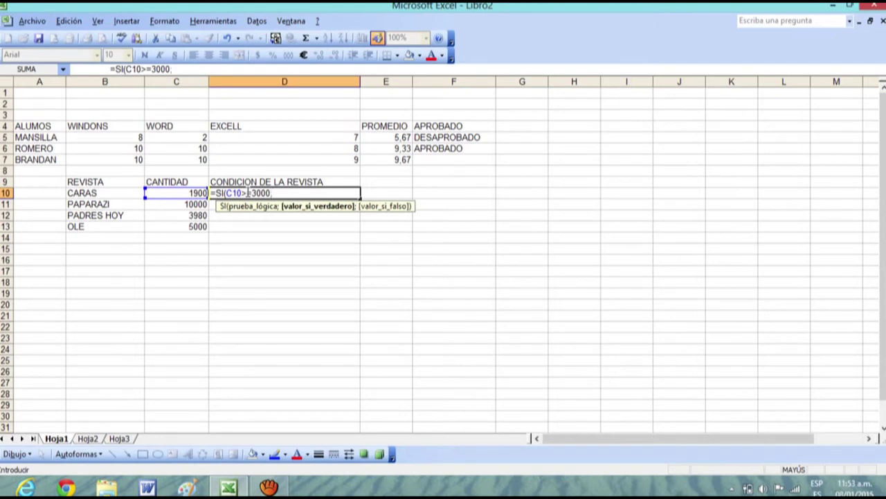
Complete the D10 formula with "EXITOSA" as the value if true and "FRACASADA" as the value if false
type("\"EXITOSA")
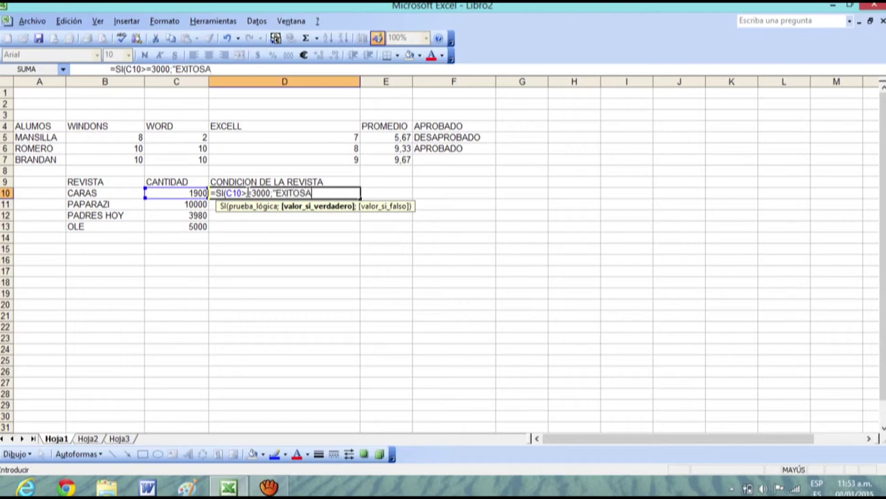
type("\";")
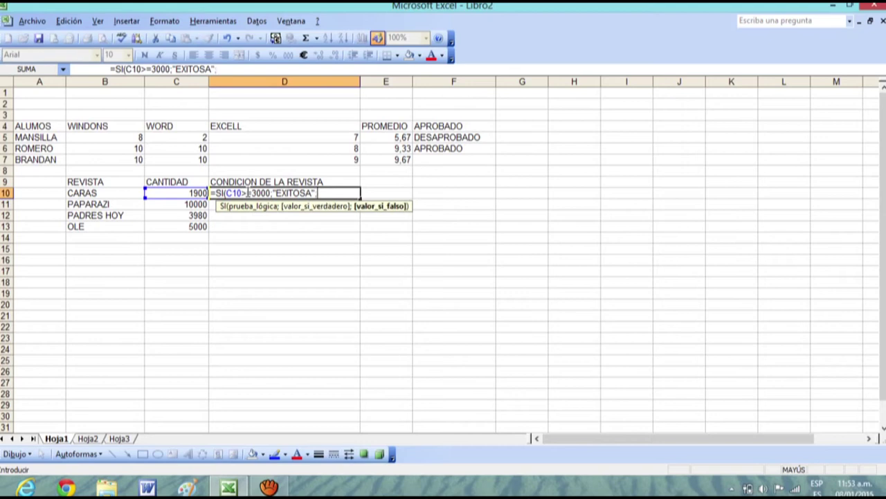
type("\"FRACASADA")
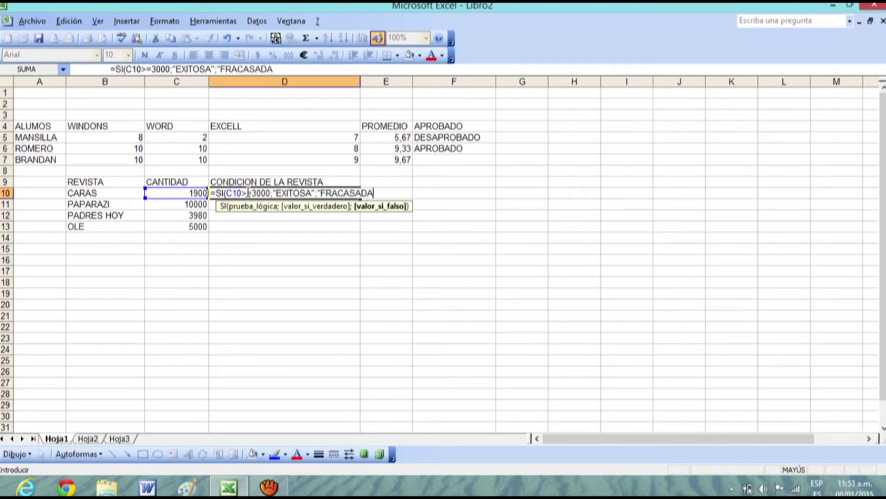
type("\")")
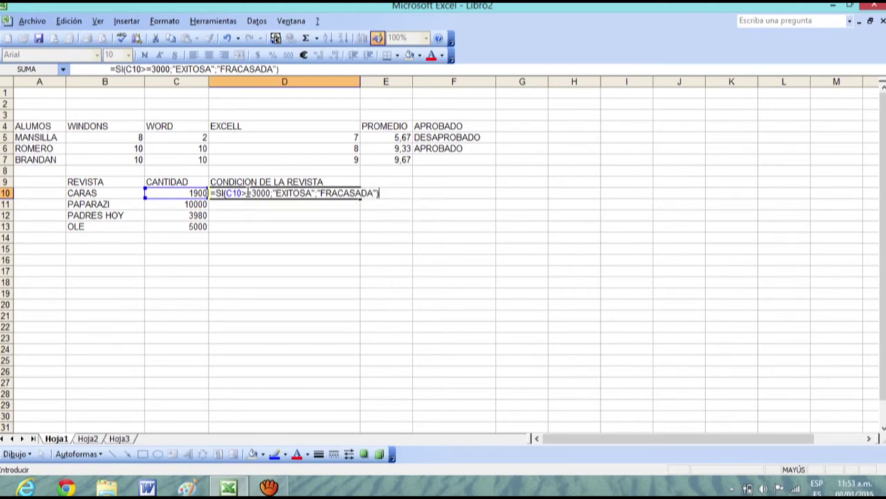
key("Return")
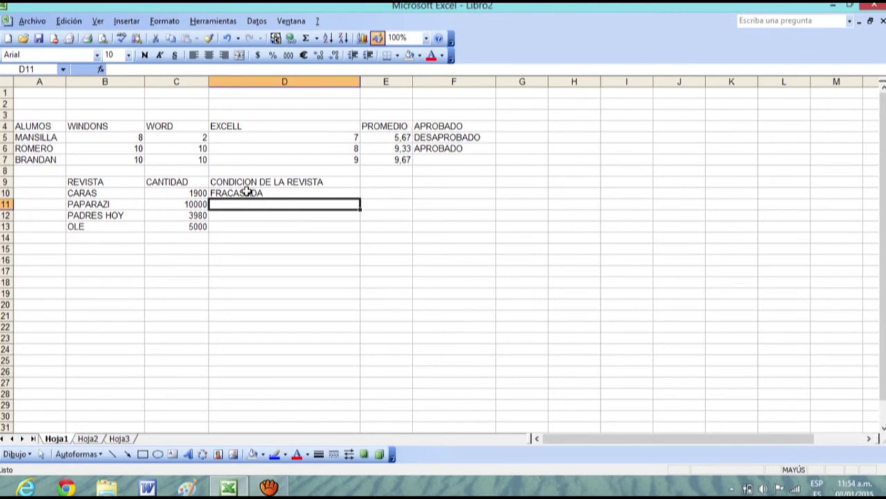
Copy the D10 formula down through D13 and check the copied formula in D11
left_click(340, 192)
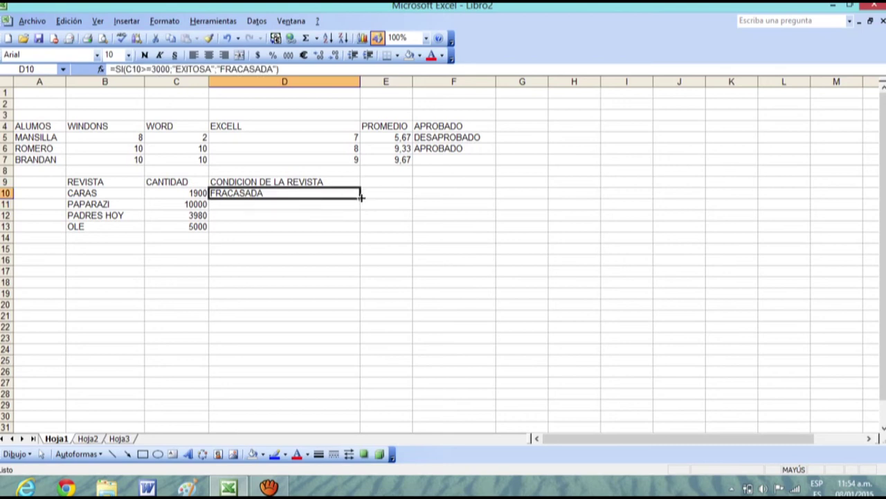
left_click_drag(360, 199, 351, 228)
left_click(340, 252)
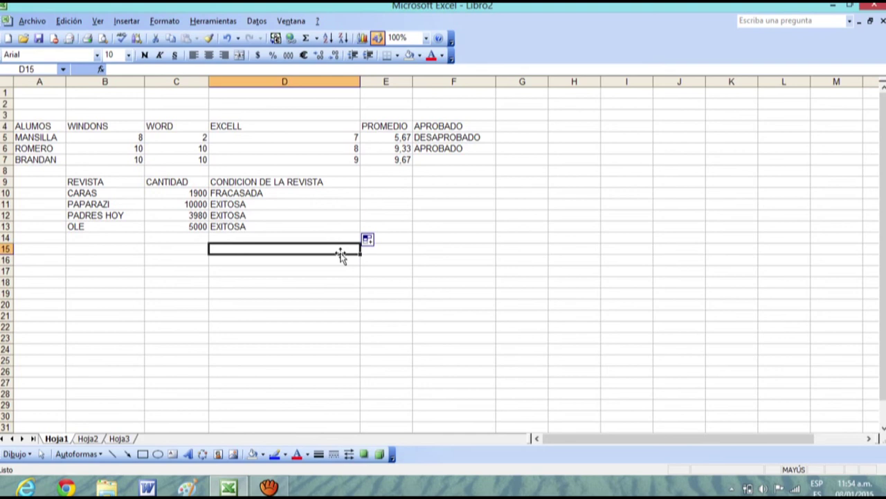
left_click(271, 203)
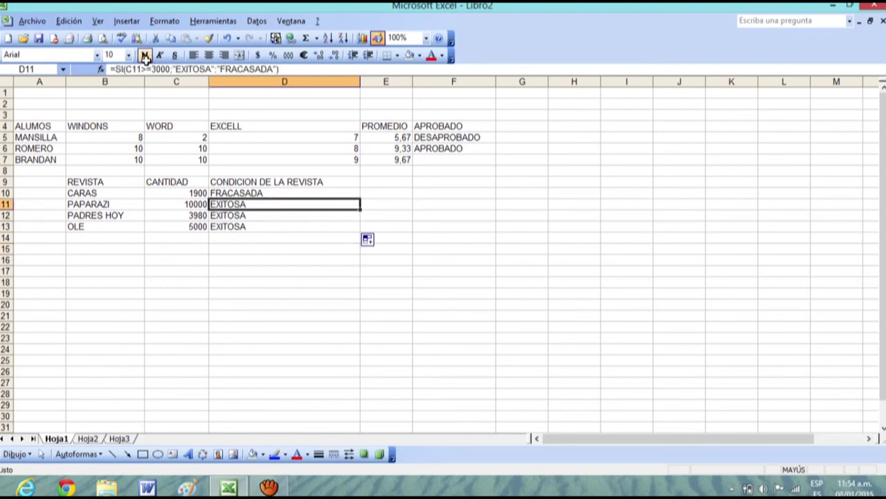